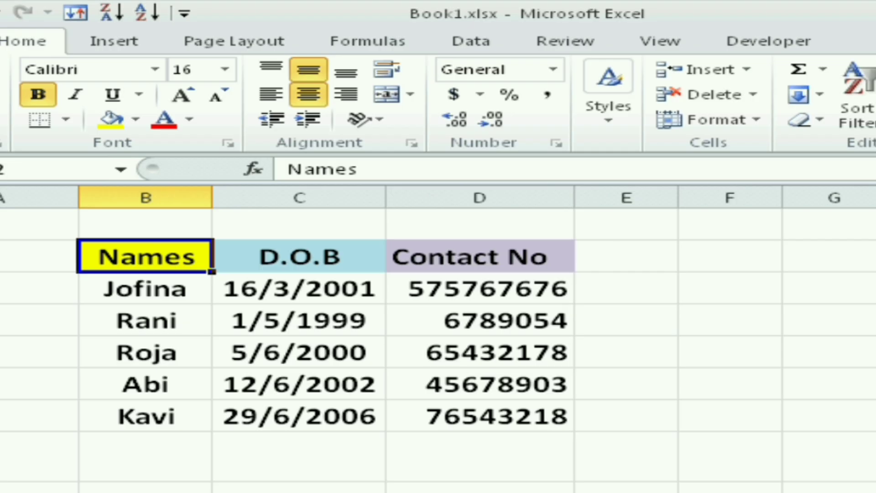
Add a bottom border to the table in B2:D7.
{"action": "left_click", "coordinate": [626, 416]}
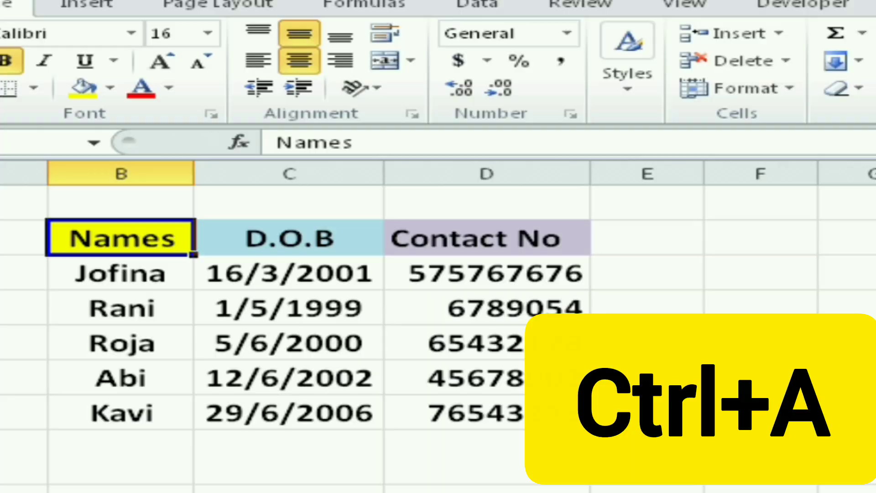
{"action": "key", "text": "ctrl+a"}
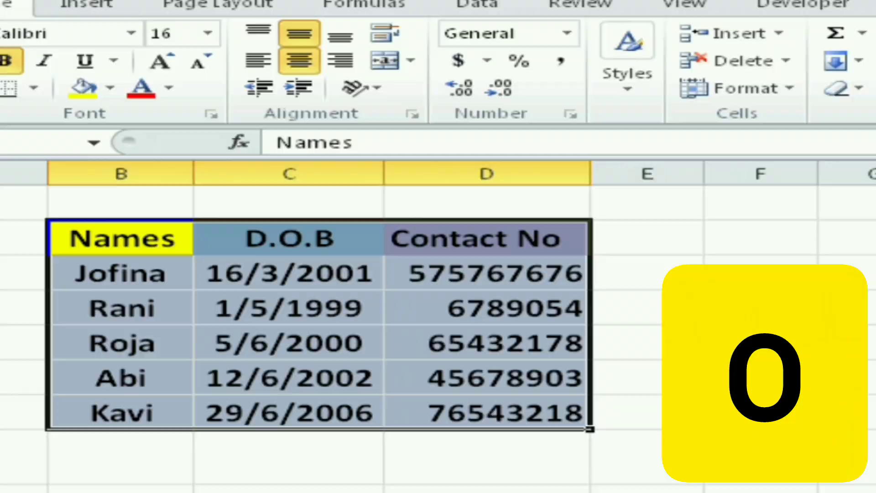
{"action": "left_click", "coordinate": [850, 378]}
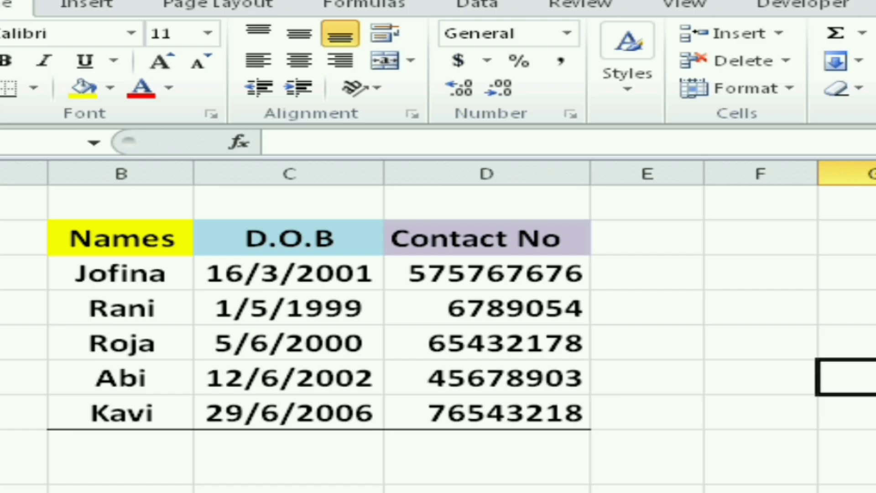
Add a top border to the whole table from the Names header to the last Contact No entry.
{"action": "left_click", "coordinate": [121, 238]}
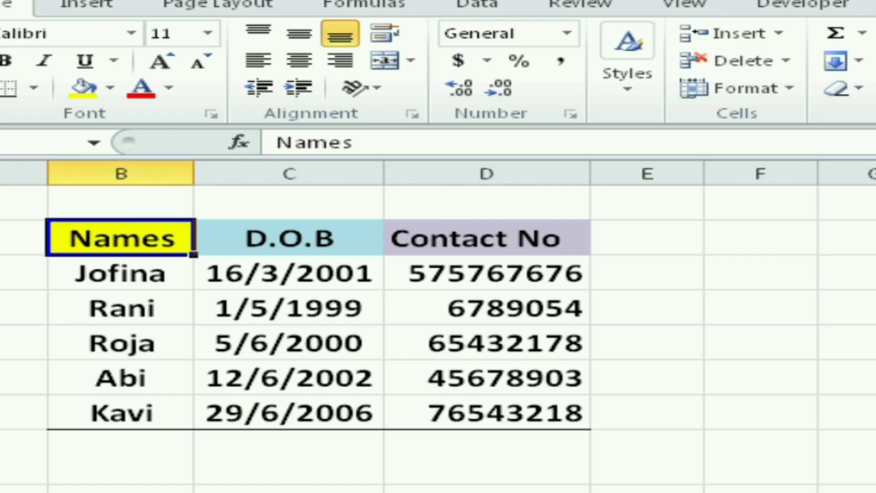
{"action": "key", "text": "ctrl+a"}
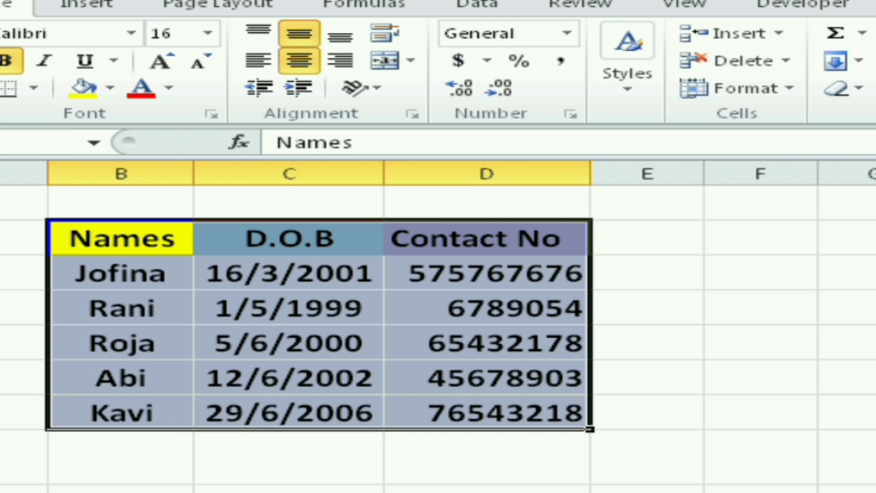
{"action": "key", "text": "alt"}
{"action": "key", "text": "alt"}
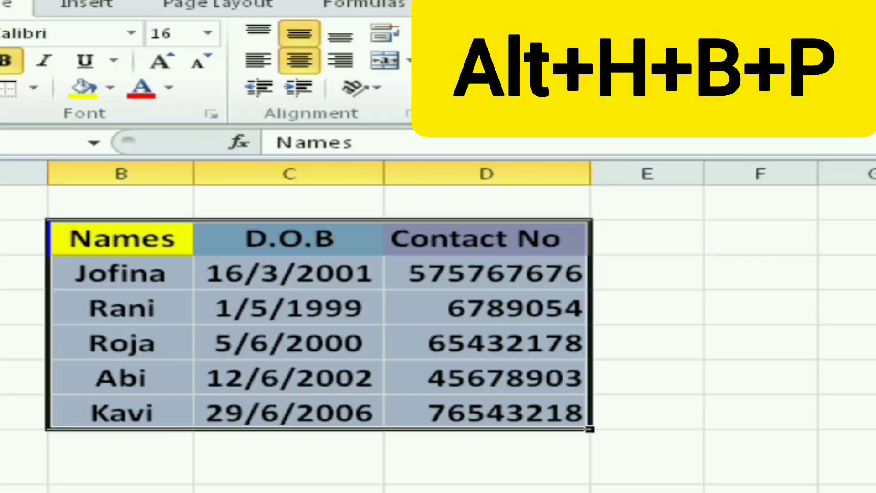
{"action": "left_click", "coordinate": [760, 306]}
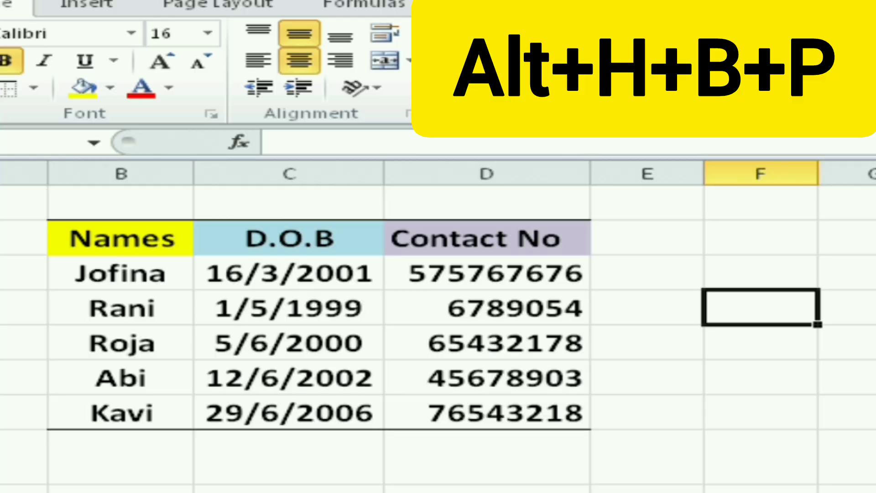
Add a left border and a right border to the table in B2:D7.
{"action": "left_click", "coordinate": [120, 238]}
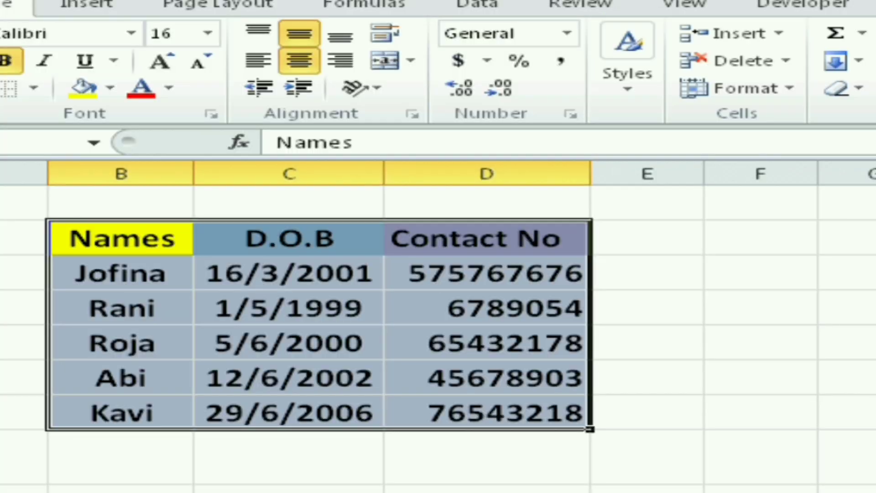
{"action": "left_click", "coordinate": [849, 342]}
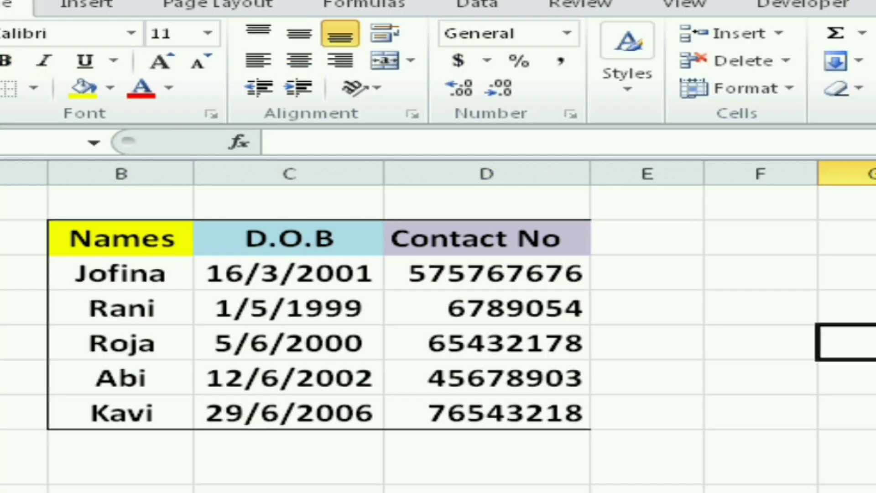
{"action": "left_click_drag", "start_coordinate": [120, 238], "coordinate": [487, 413]}
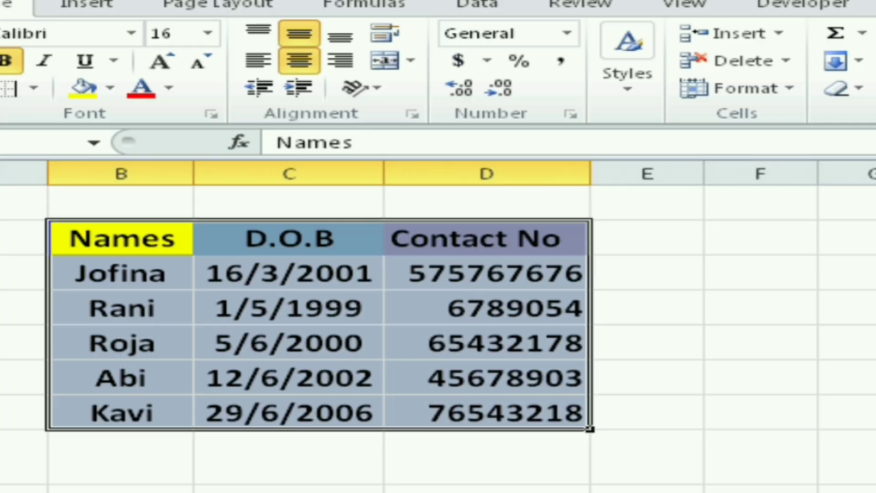
{"action": "left_click", "coordinate": [761, 456]}
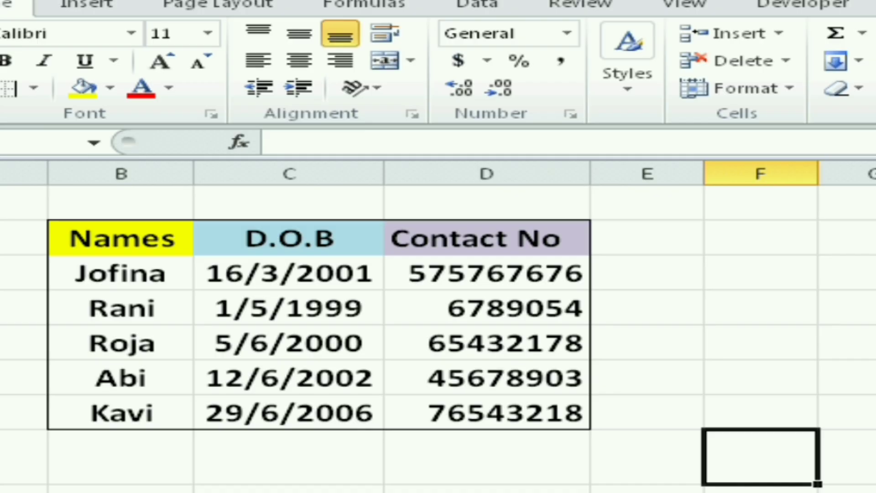
Clear the borders of the table in B2:D7 and apply outside borders around it.
{"action": "left_click", "coordinate": [120, 238]}
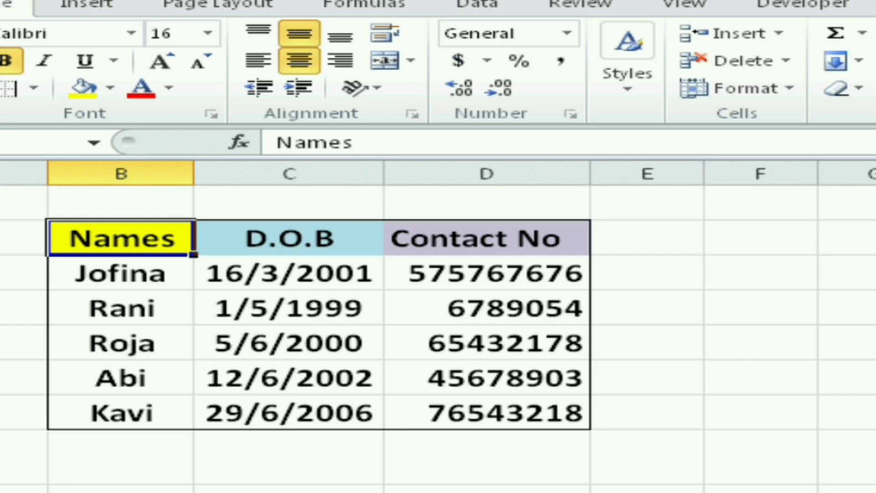
{"action": "key", "text": "ctrl+a"}
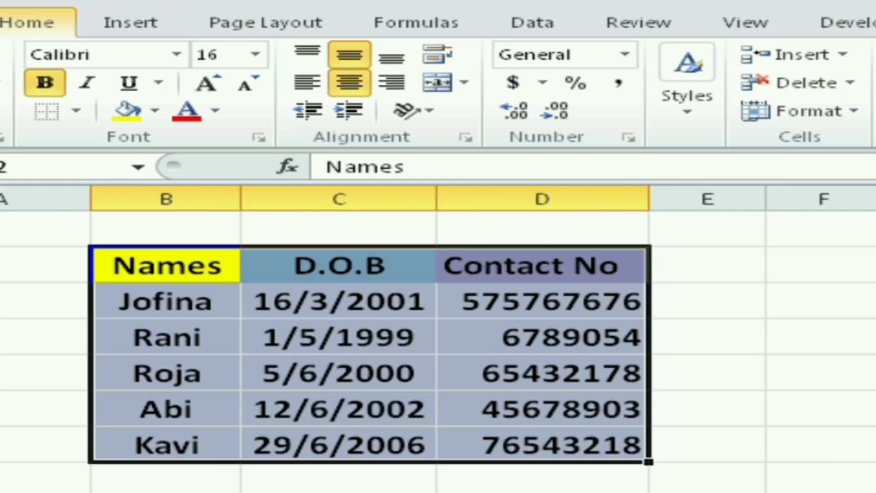
{"action": "left_click", "coordinate": [46, 445]}
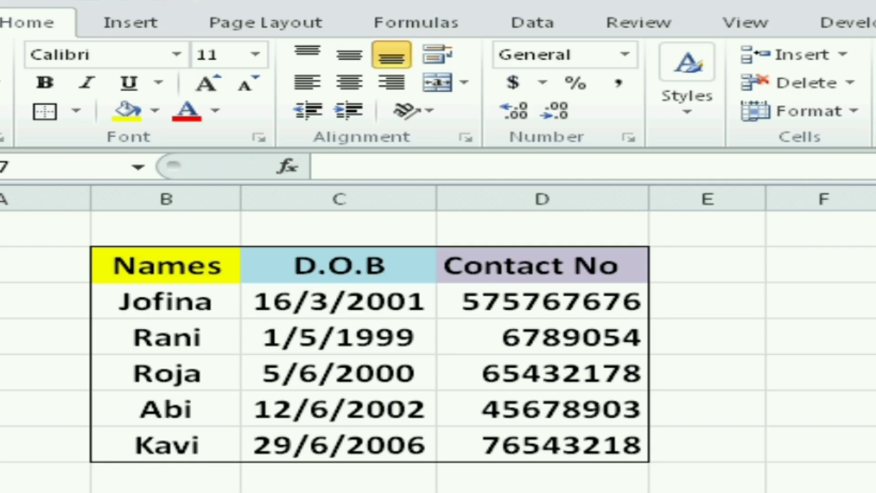
Apply a thick box border around the table in B2:D7.
{"action": "left_click", "coordinate": [166, 265]}
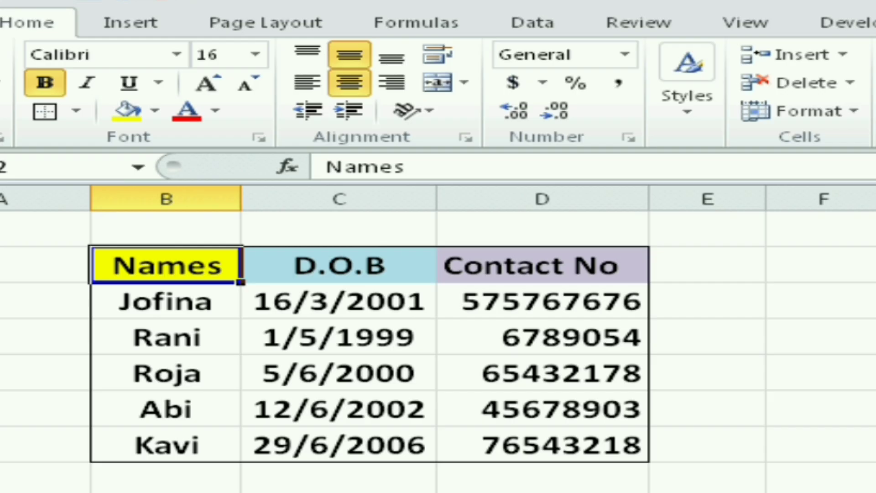
{"action": "left_click_drag", "start_coordinate": [166, 265], "coordinate": [543, 445]}
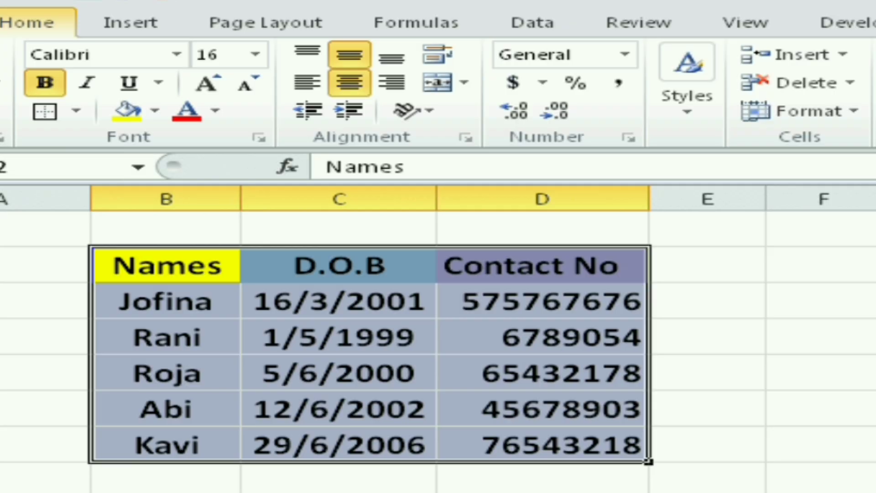
{"action": "key", "text": "alt+h"}
{"action": "key", "text": "b"}
{"action": "key", "text": "t"}
{"action": "left_click", "coordinate": [46, 374]}
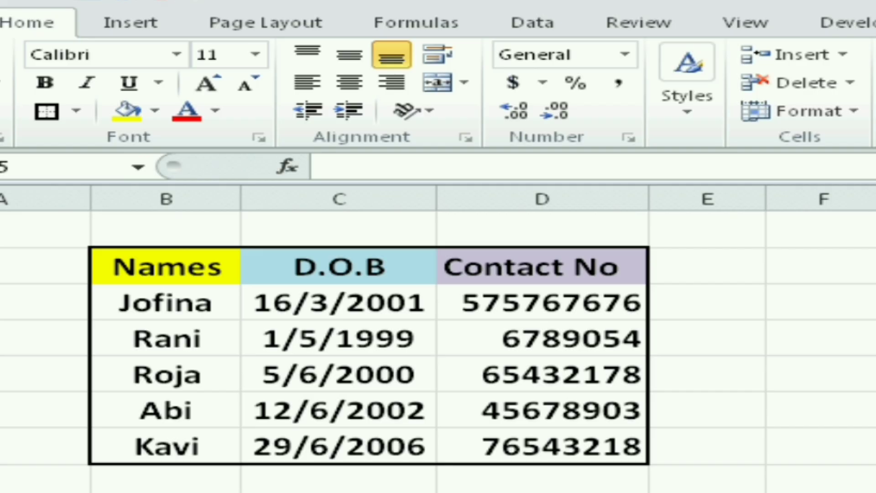
Apply all borders to the table in B2:D7 so every cell is outlined.
{"action": "left_click", "coordinate": [166, 267]}
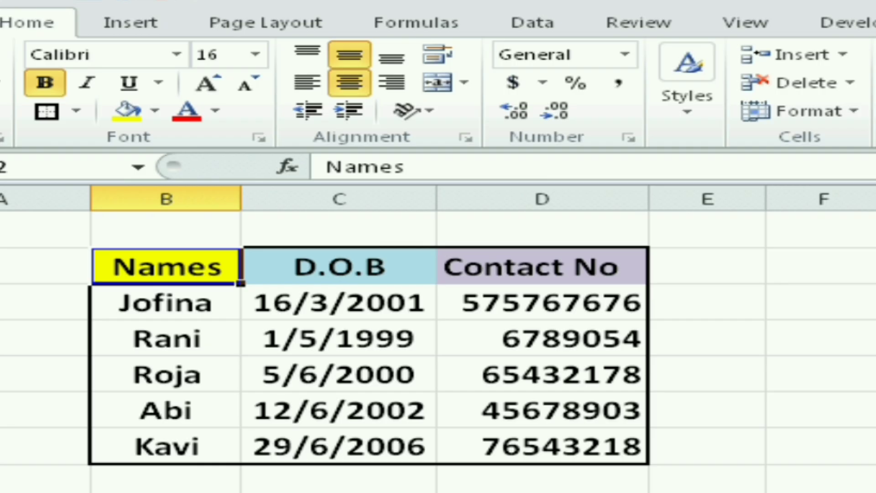
{"action": "left_click_drag", "start_coordinate": [166, 267], "coordinate": [593, 445]}
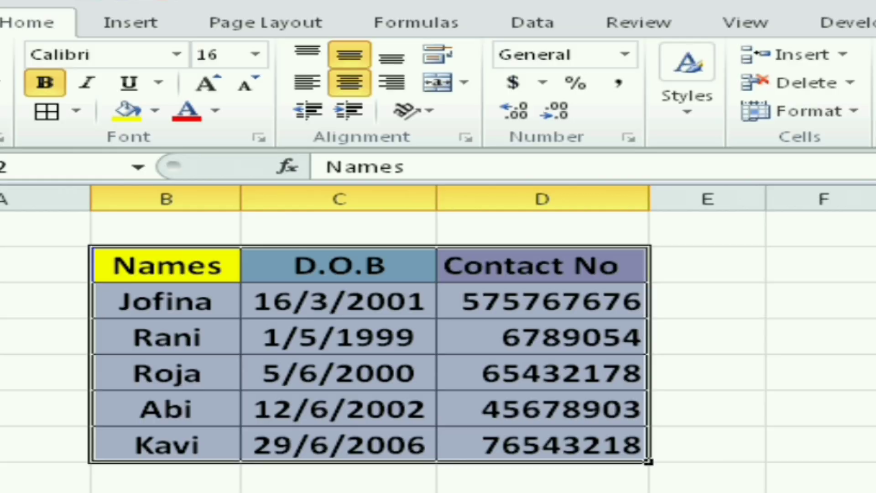
{"action": "left_click", "coordinate": [822, 373]}
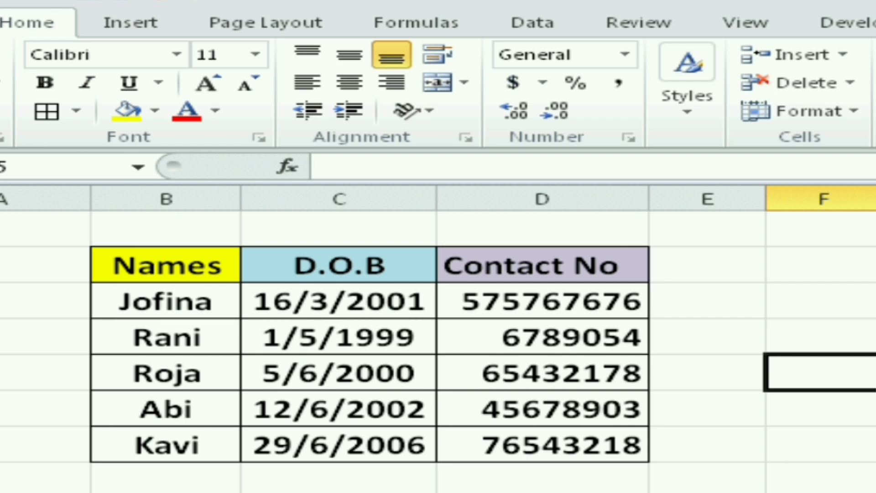
Remove all borders from the table in B2:D7.
{"action": "left_click_drag", "start_coordinate": [166, 265], "coordinate": [542, 444]}
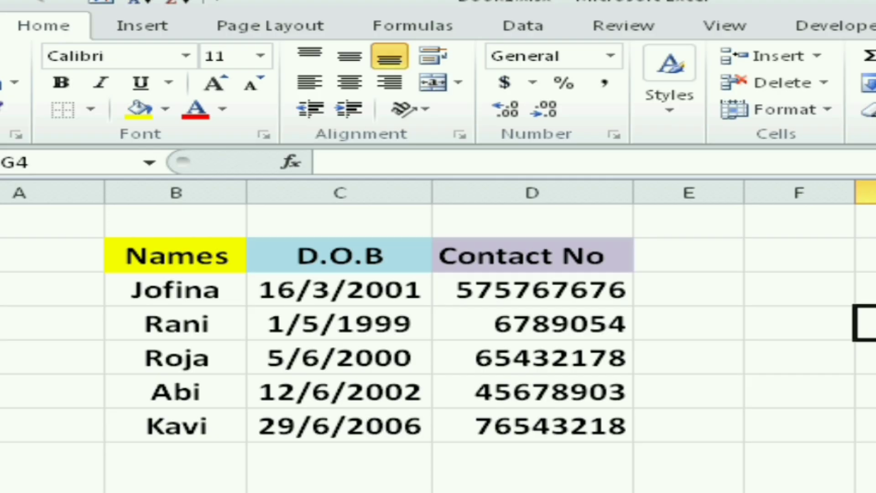
{"action": "left_click", "coordinate": [176, 290]}
{"action": "left_click", "coordinate": [176, 255]}
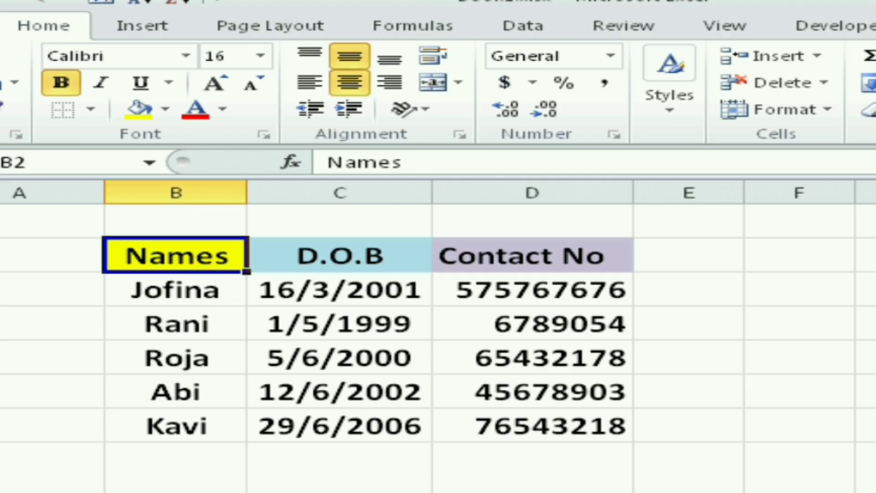
{"action": "left_click", "coordinate": [866, 357]}
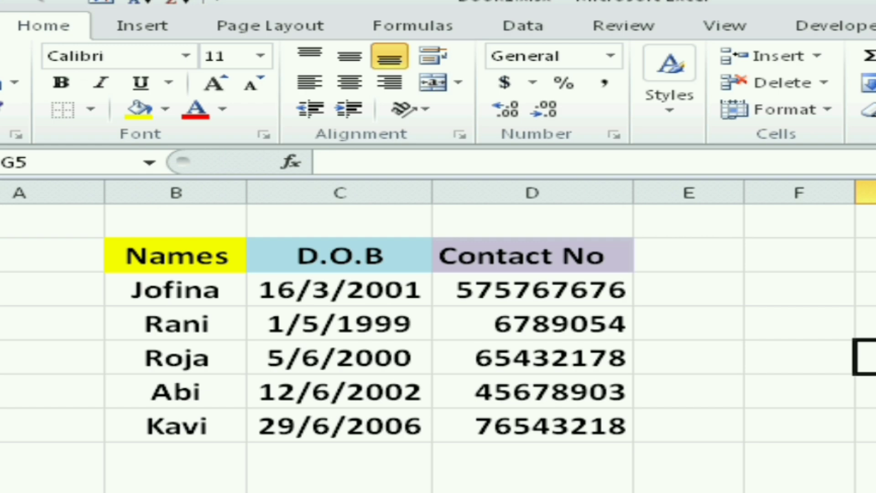
{"action": "left_click", "coordinate": [175, 256]}
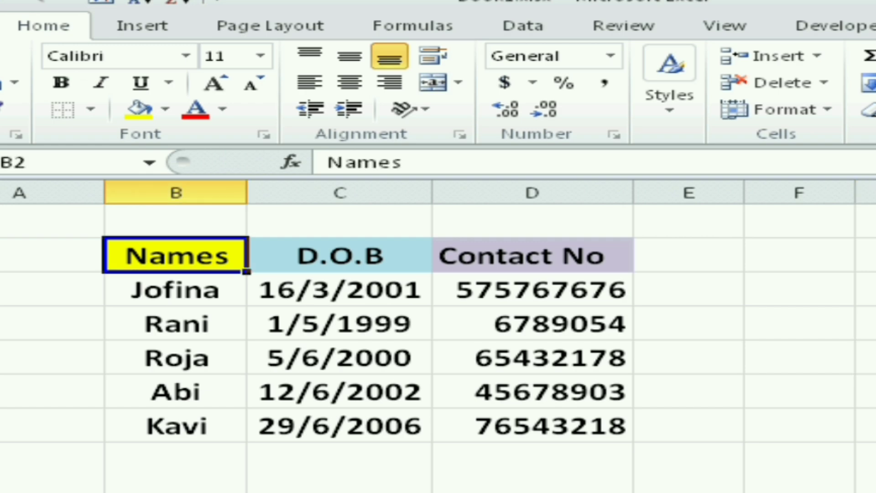
Apply a bottom double border to the table in B2:D7.
{"action": "left_click_drag", "start_coordinate": [175, 256], "coordinate": [532, 426]}
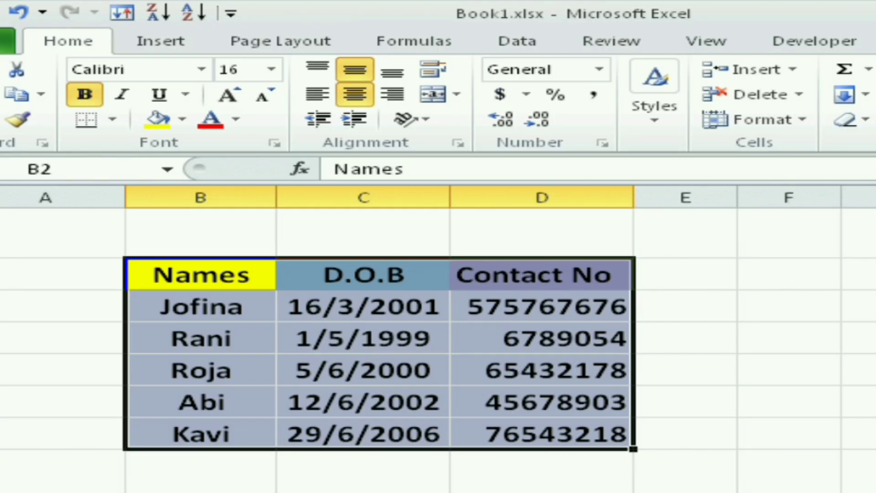
{"action": "scroll", "coordinate": [378, 351], "scroll_direction": "down", "scroll_amount": 1}
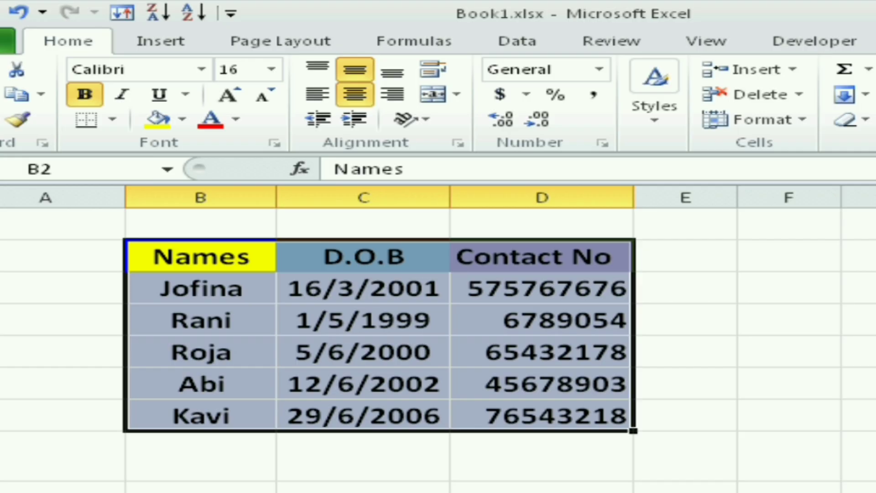
{"action": "key", "text": "alt"}
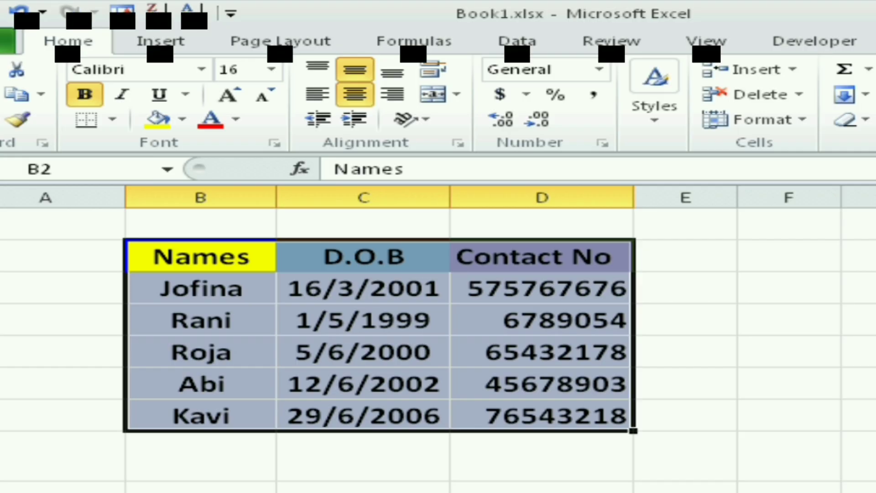
{"action": "key", "text": "h"}
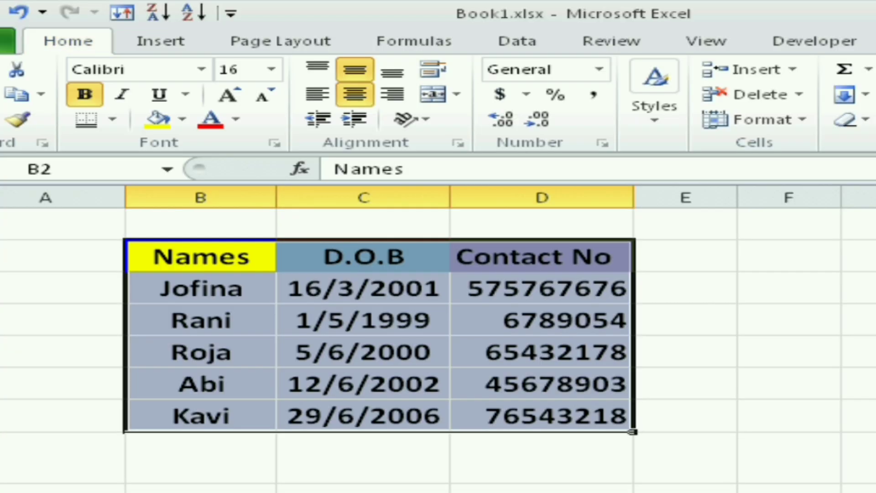
{"action": "left_click", "coordinate": [860, 351]}
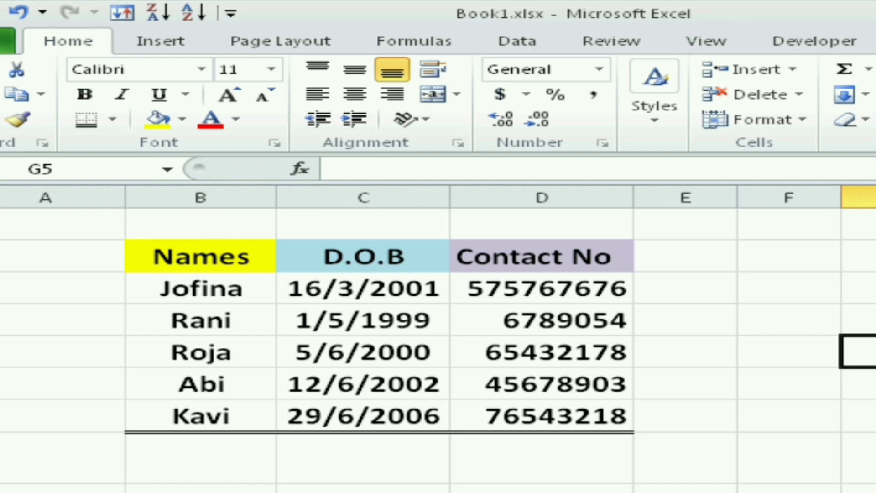
Replace the table's double bottom border with a thick bottom border.
{"action": "left_click", "coordinate": [201, 256]}
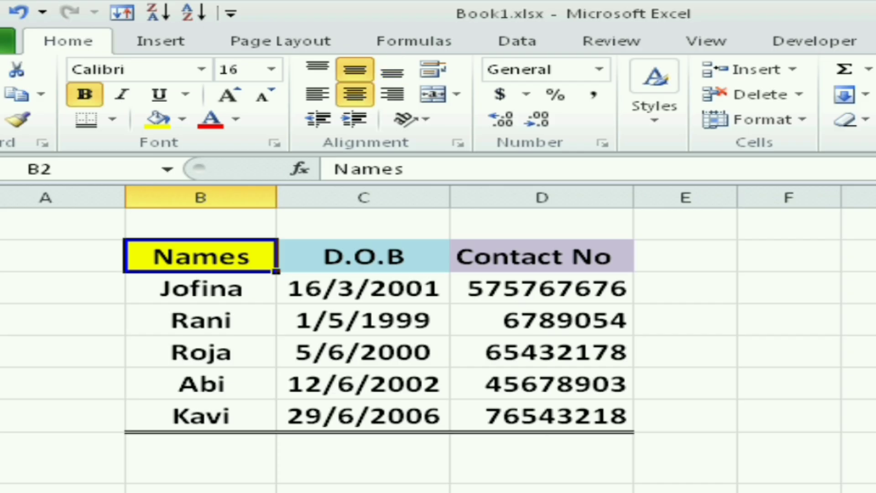
{"action": "key", "text": "ctrl+a"}
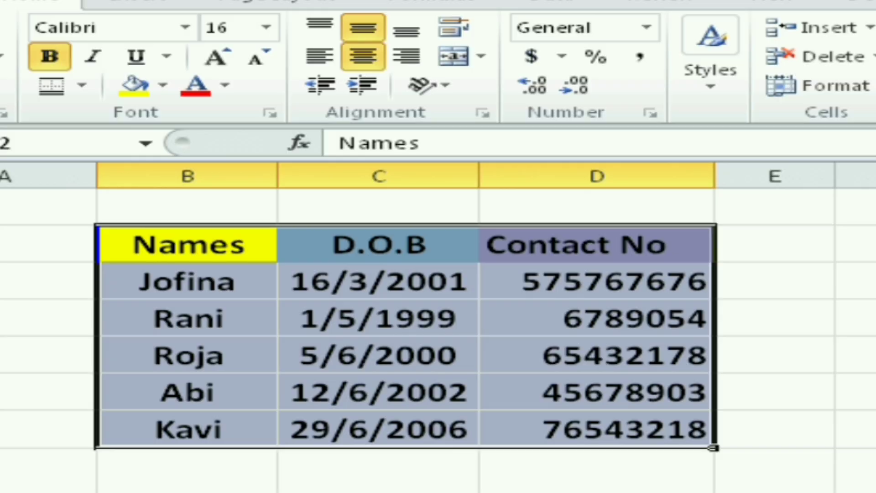
{"action": "left_click", "coordinate": [873, 355]}
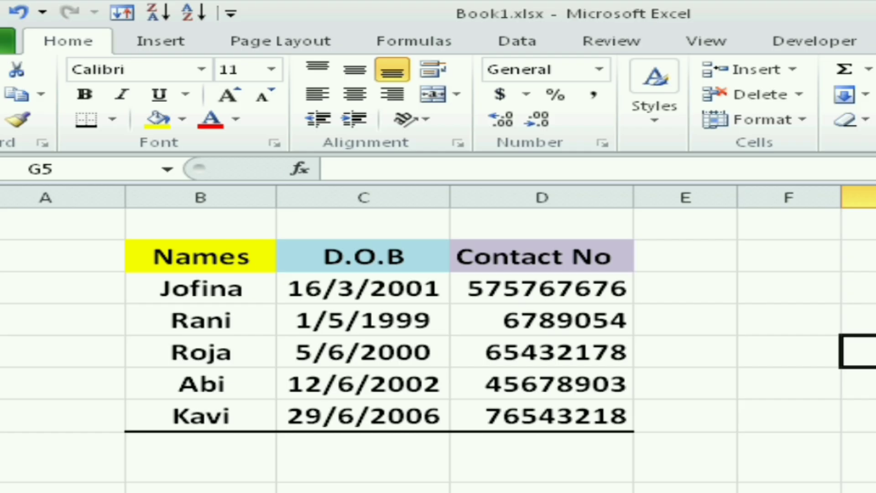
Apply a top and thick bottom border to the table in B2:D7.
{"action": "left_click", "coordinate": [201, 256]}
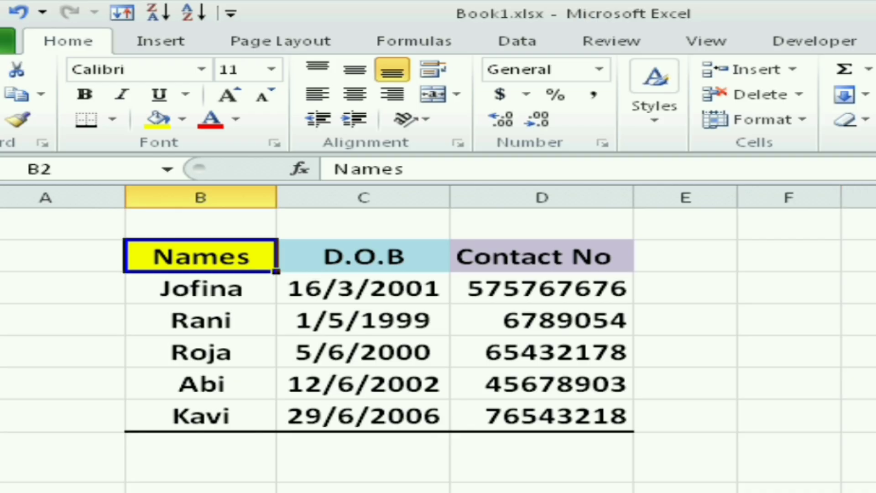
{"action": "left_click_drag", "start_coordinate": [201, 257], "coordinate": [542, 416]}
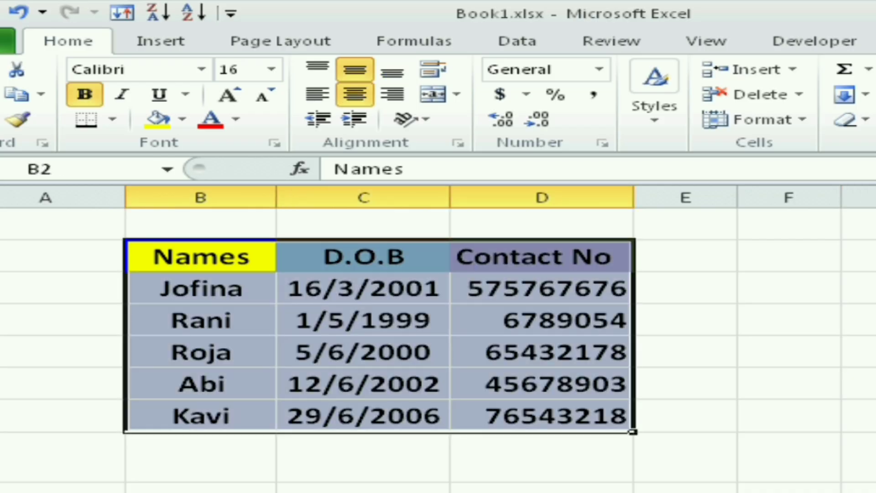
{"action": "key", "text": "alt"}
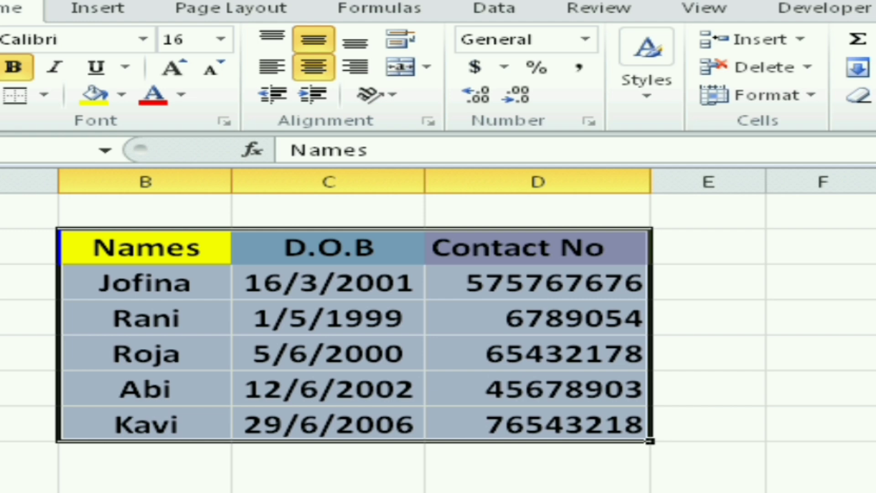
{"action": "left_click", "coordinate": [822, 388]}
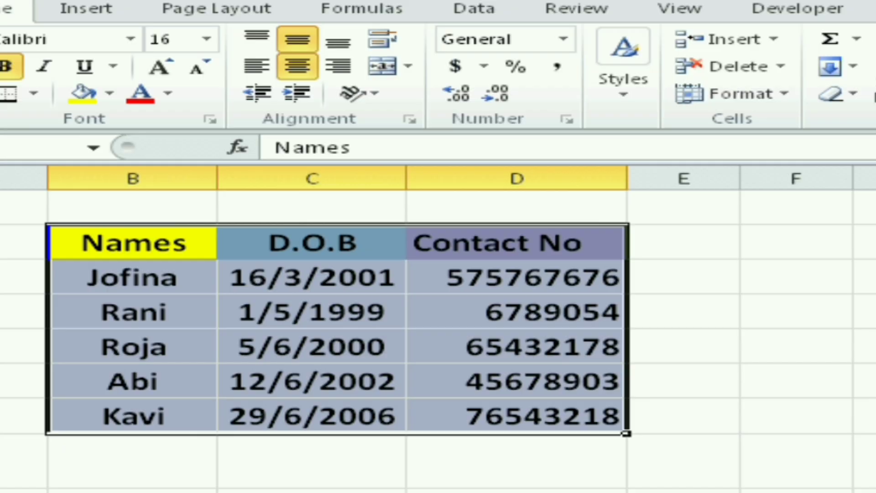
{"action": "left_click", "coordinate": [865, 346]}
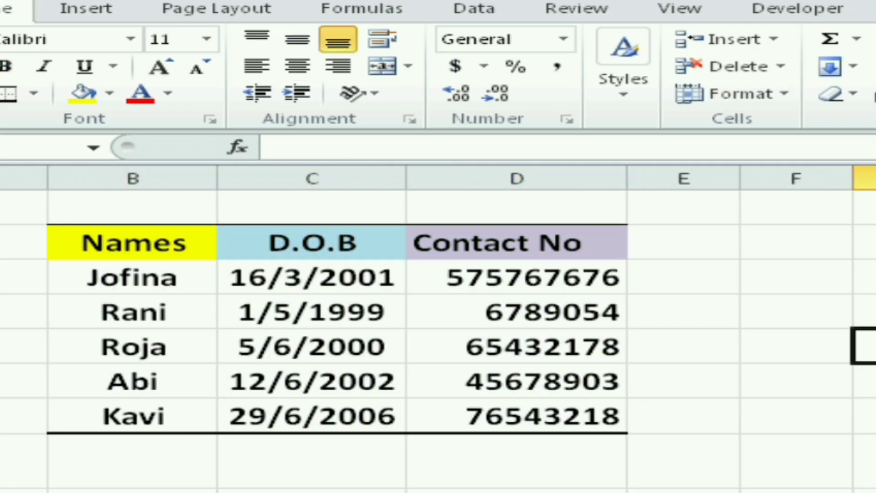